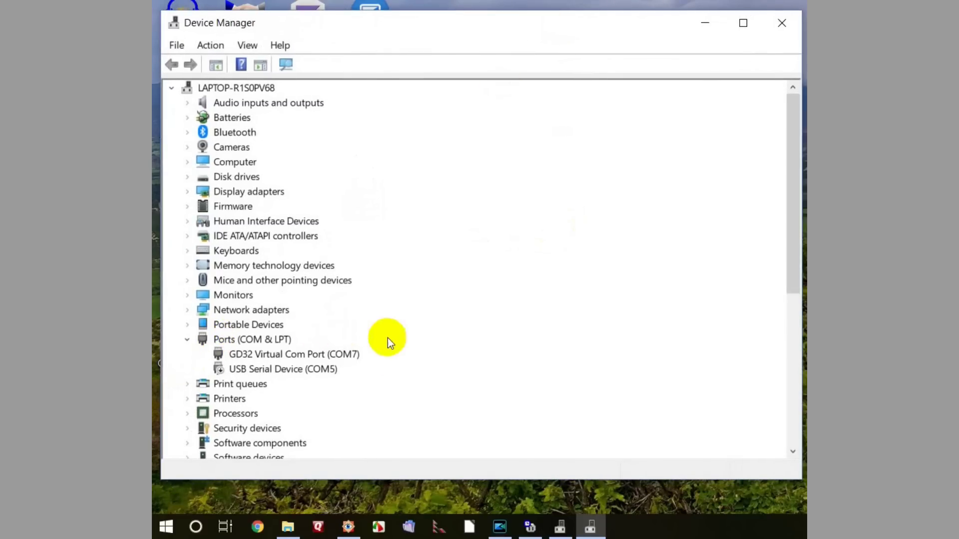
# - Identify the GD32 Virtual Com Port in Device Manager and set the D878UV programming software's communication port to COM7
pyautogui.click(336, 355)
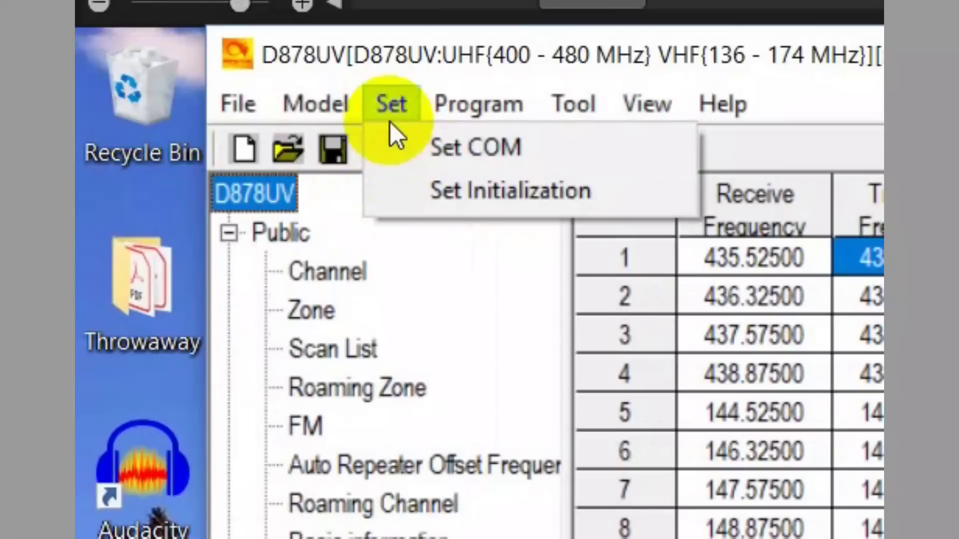
pyautogui.click(390, 103)
pyautogui.click(391, 108)
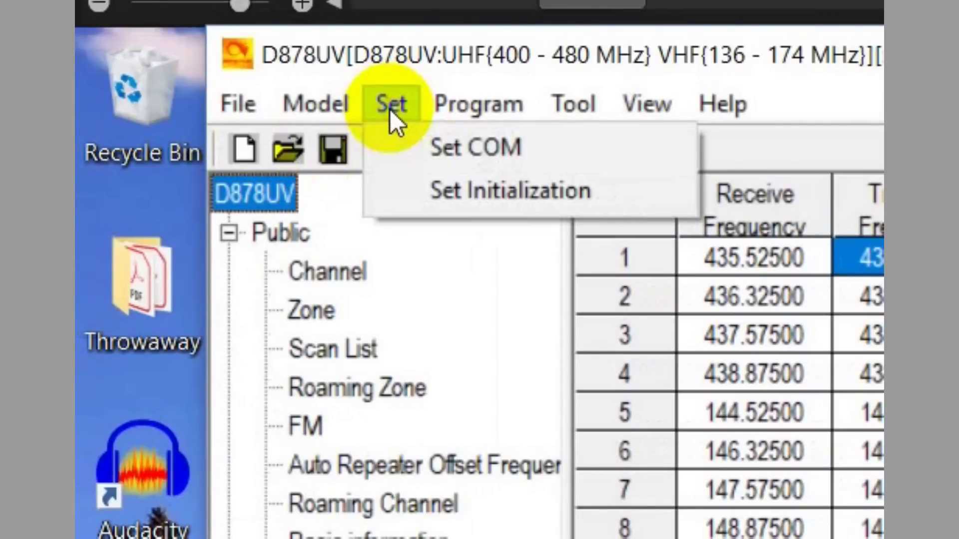
pyautogui.click(452, 147)
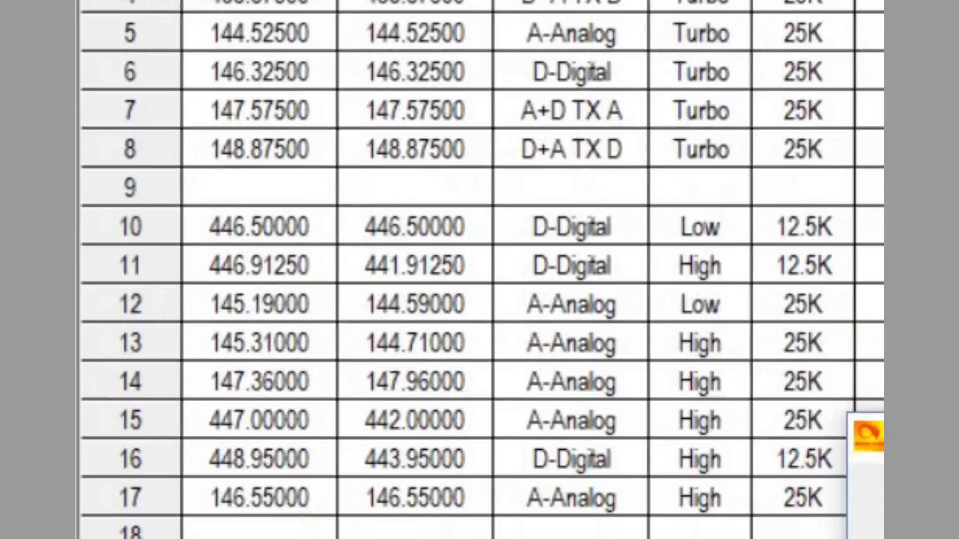
pyautogui.click(611, 287)
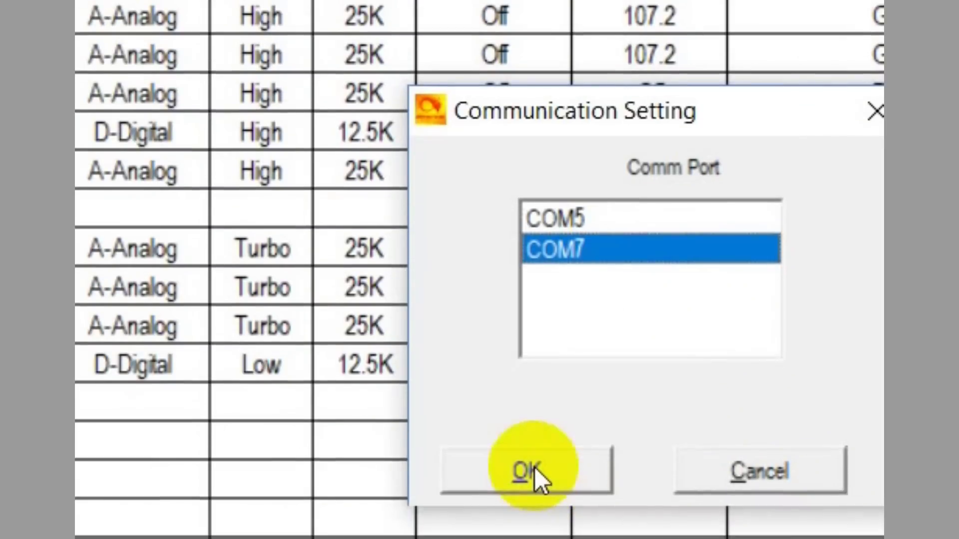
pyautogui.click(533, 506)
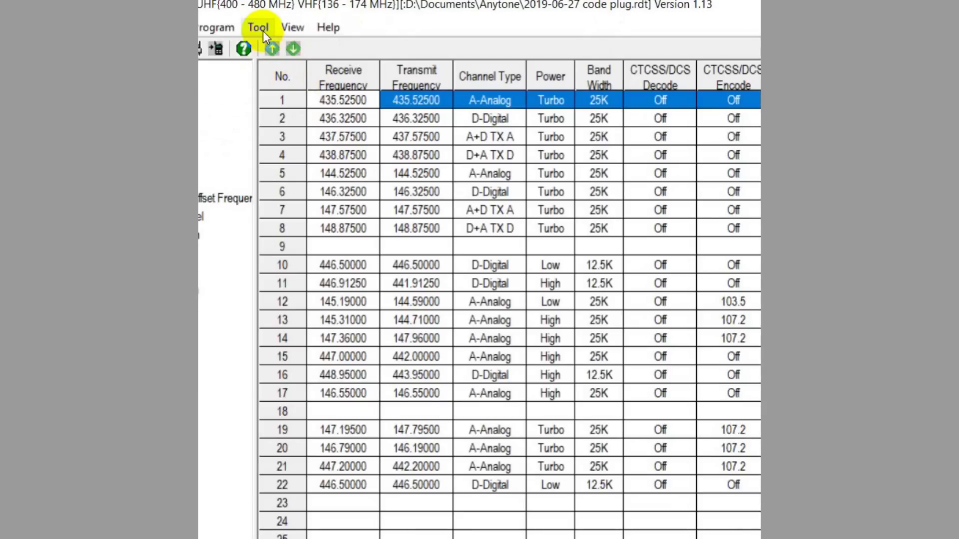
# - Enable the GPS, Bluetooth and APRS functions in the Annex Function Setting options and apply them
pyautogui.click(259, 28)
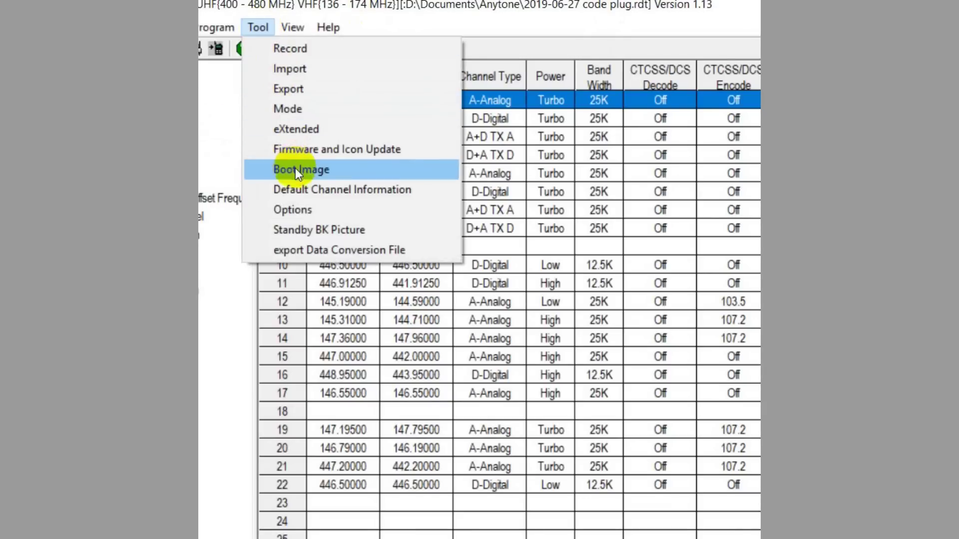
pyautogui.click(306, 210)
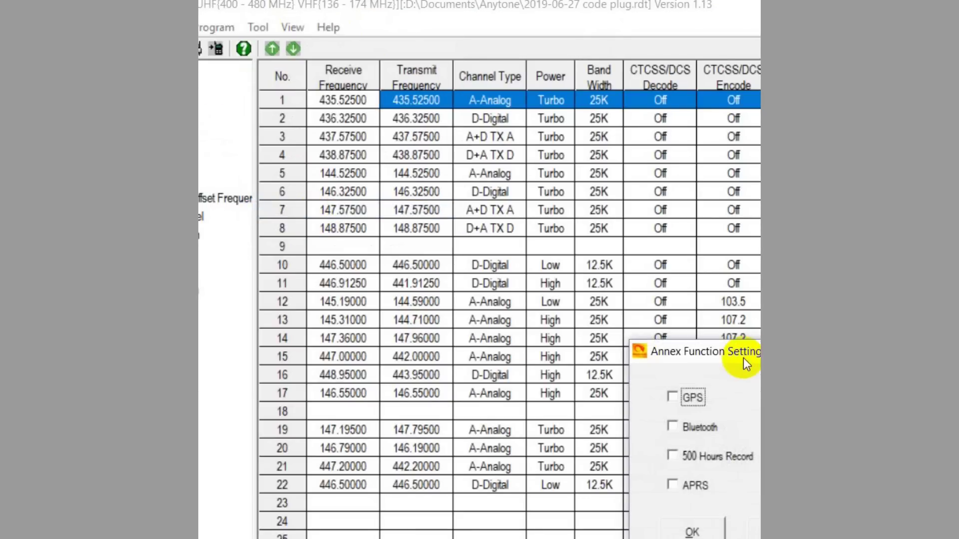
pyautogui.moveTo(742, 359); pyautogui.dragTo(463, 122)
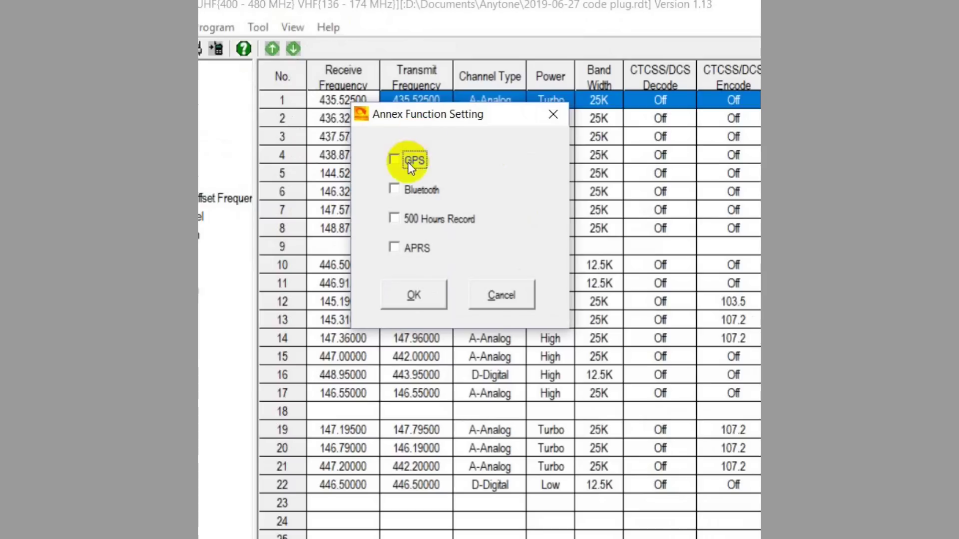
pyautogui.click(394, 190)
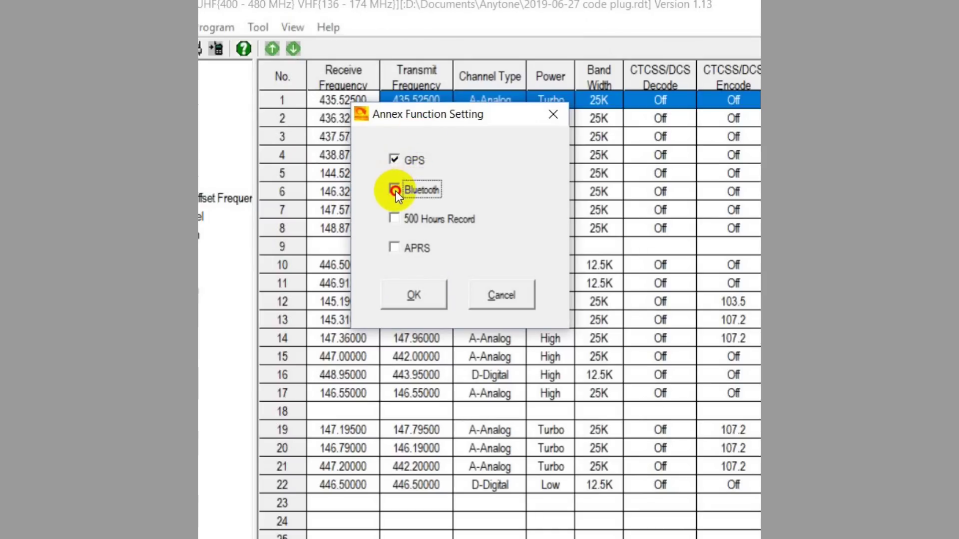
pyautogui.click(395, 246)
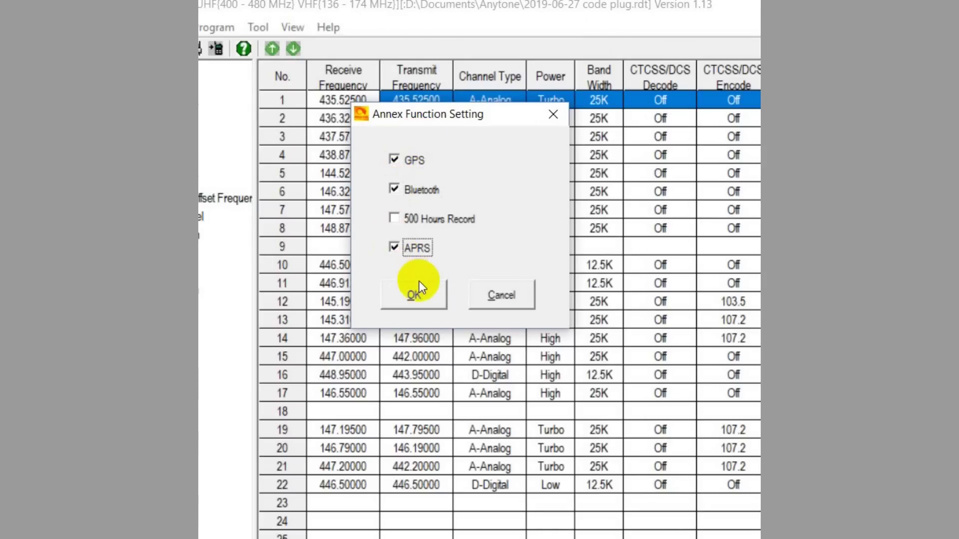
pyautogui.click(413, 296)
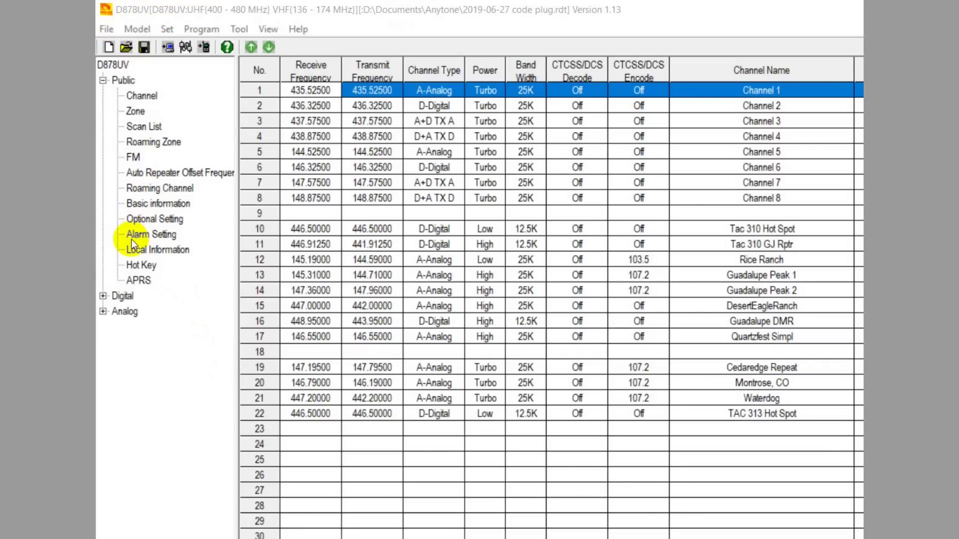
# - Open the Vox/BT page of the Optional Setting and set BT + int spk to On
pyautogui.doubleClick(146, 220)
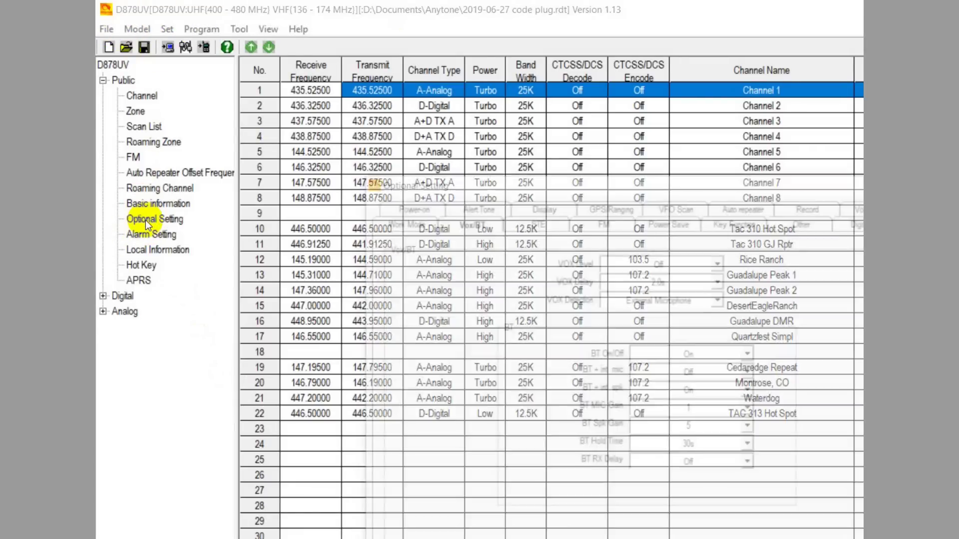
pyautogui.moveTo(556, 181); pyautogui.dragTo(434, 86)
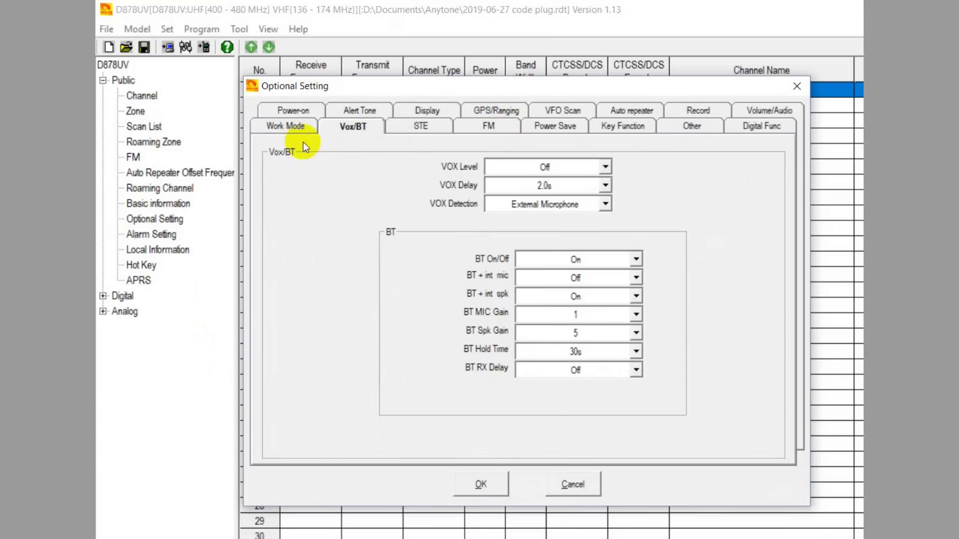
pyautogui.click(291, 127)
pyautogui.click(345, 127)
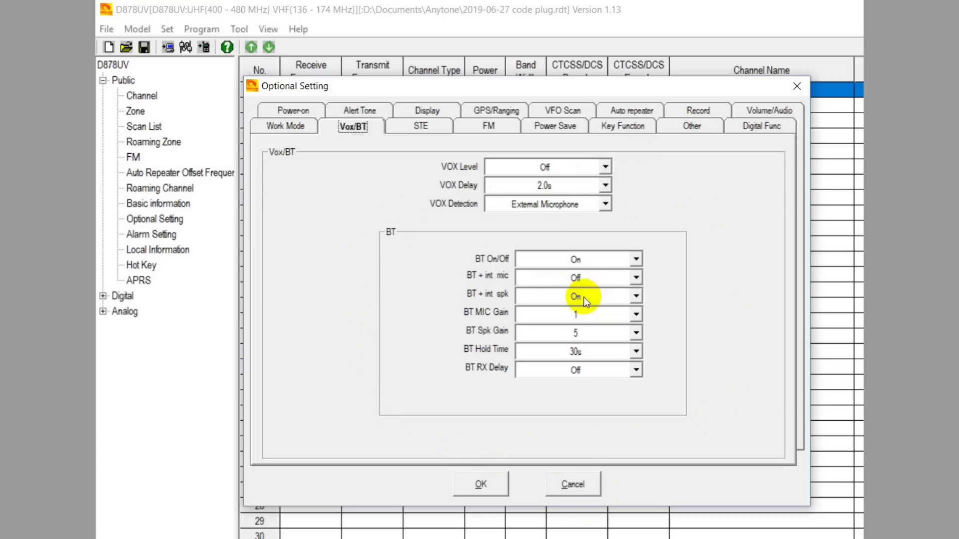
pyautogui.click(636, 296)
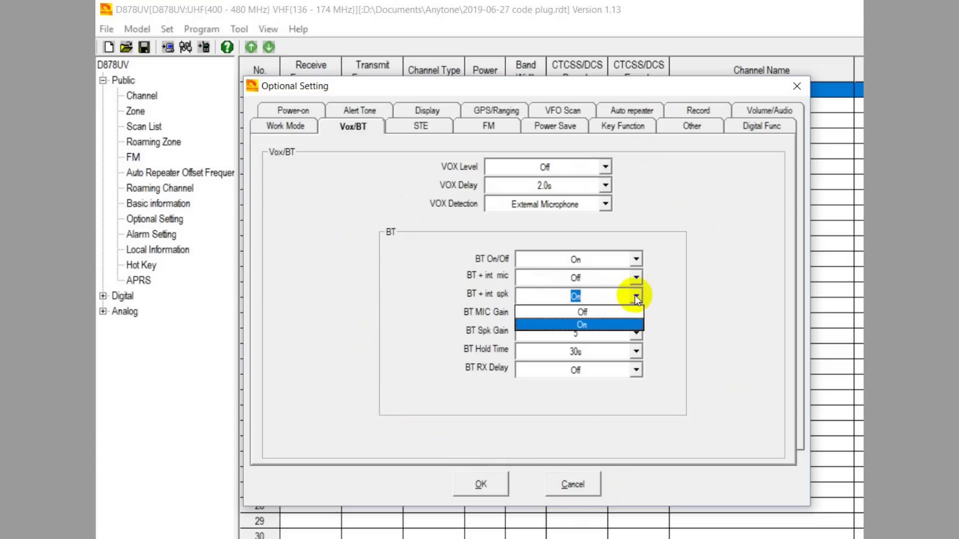
pyautogui.click(591, 325)
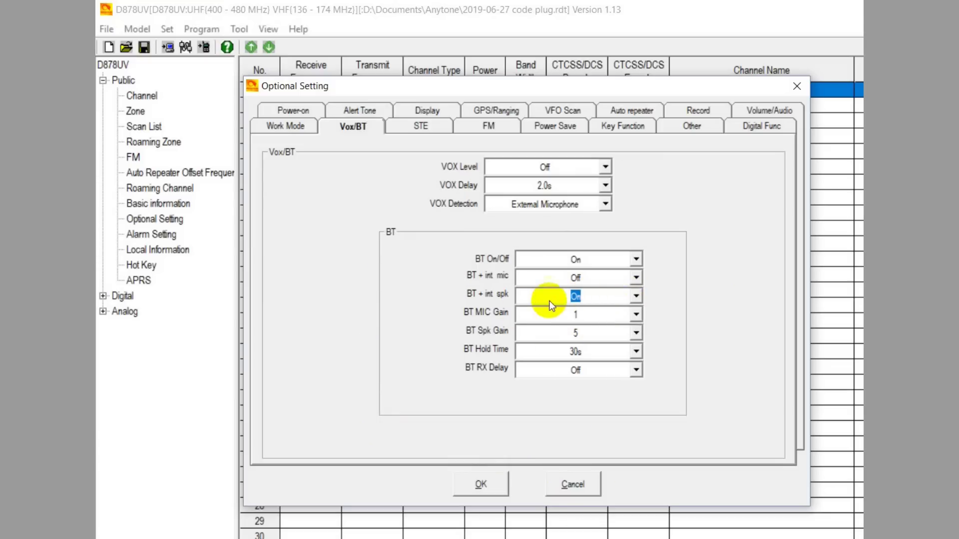
# - Set the BT MIC Gain to 2 and the BT Hold Time to 10s
pyautogui.click(635, 316)
pyautogui.click(583, 337)
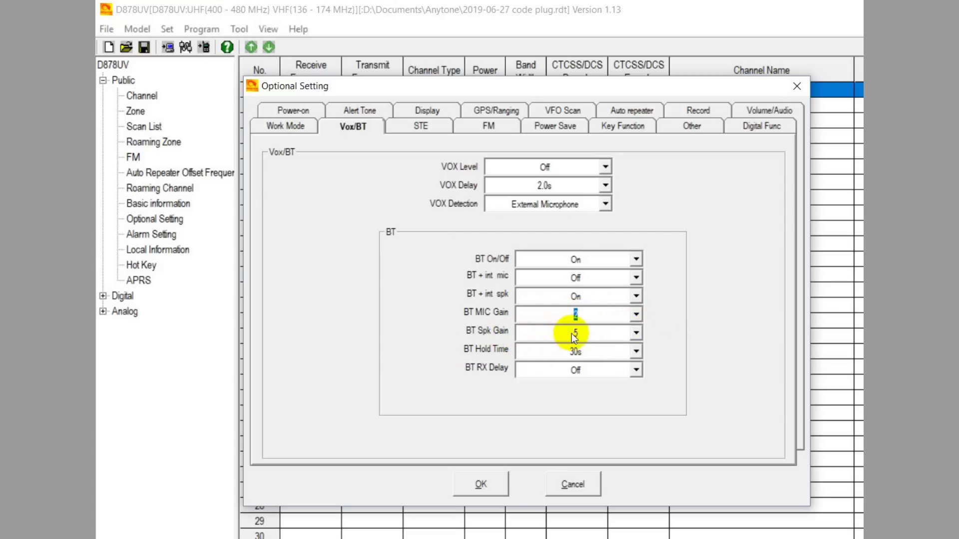
pyautogui.click(634, 351)
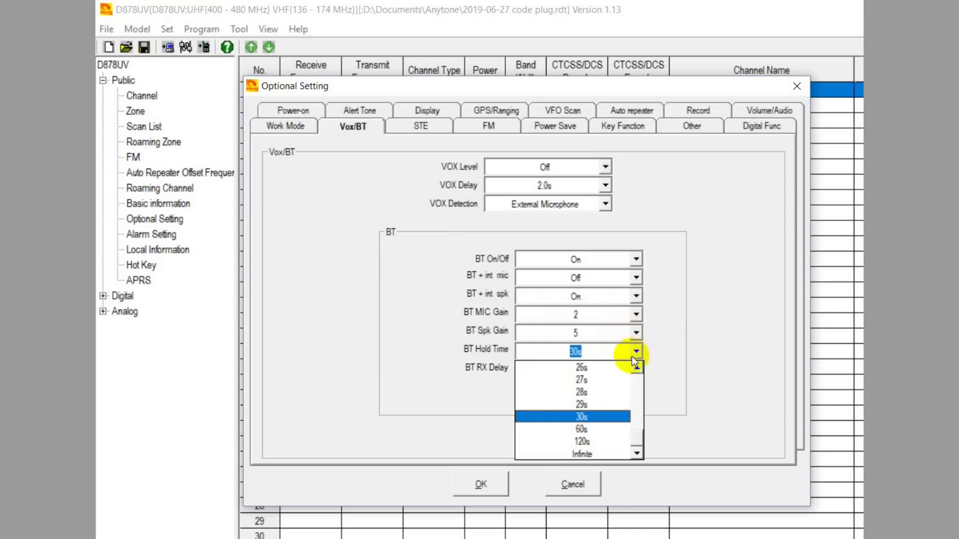
pyautogui.moveTo(637, 438); pyautogui.dragTo(631, 398)
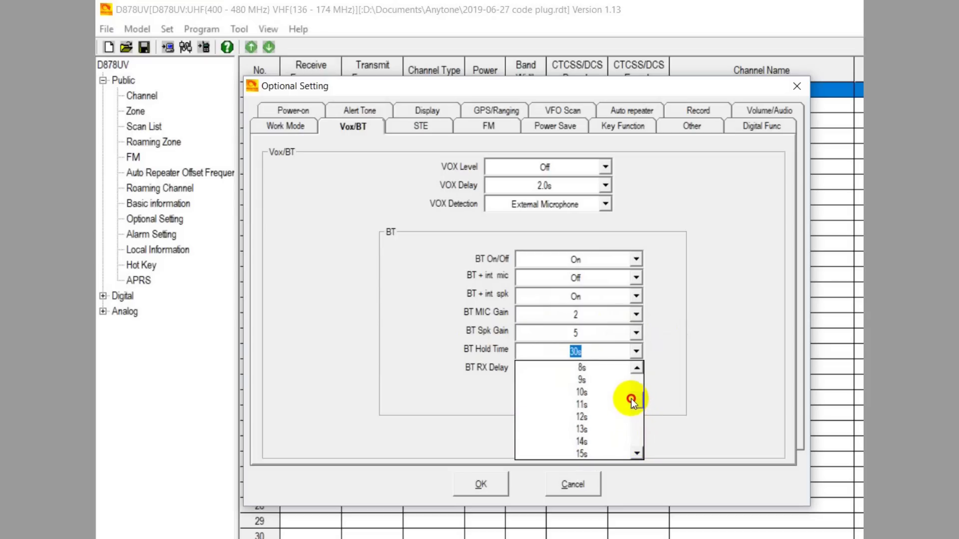
pyautogui.click(601, 394)
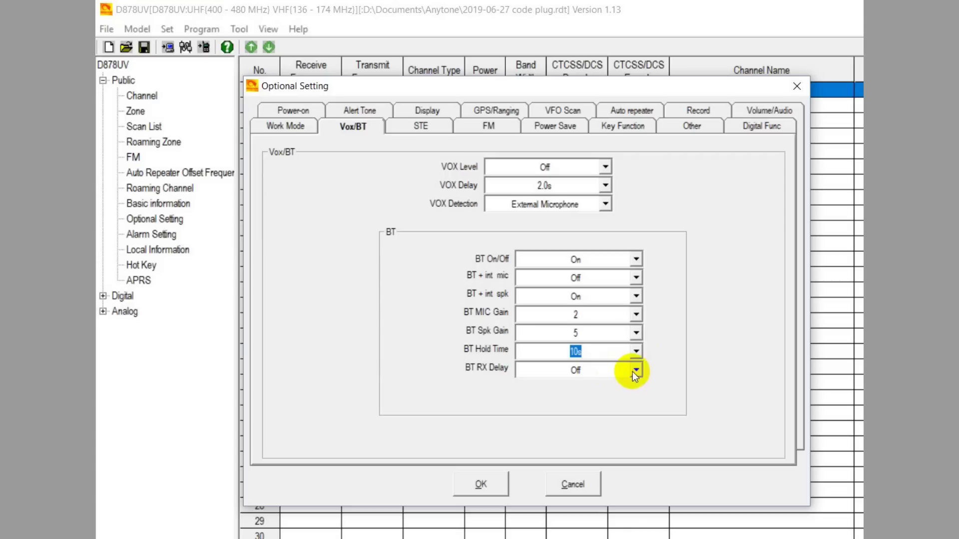
# - Set the BT RX Delay to 2s in the Bluetooth settings
pyautogui.click(635, 370)
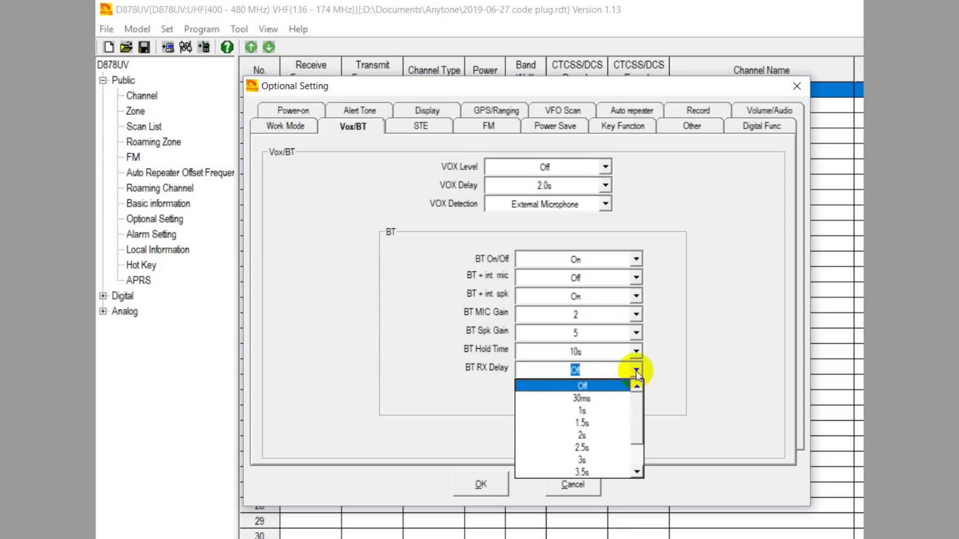
pyautogui.click(588, 411)
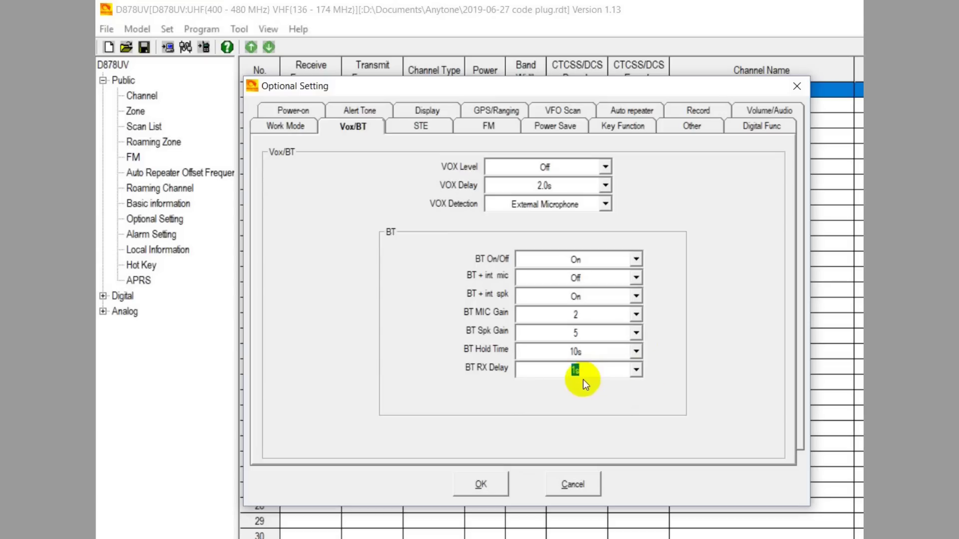
pyautogui.click(636, 371)
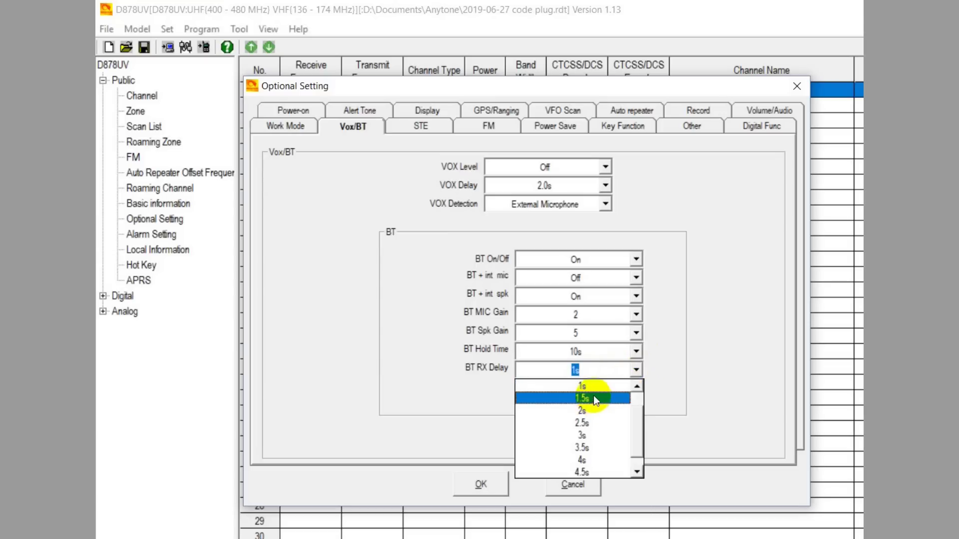
pyautogui.moveTo(633, 420); pyautogui.dragTo(631, 393)
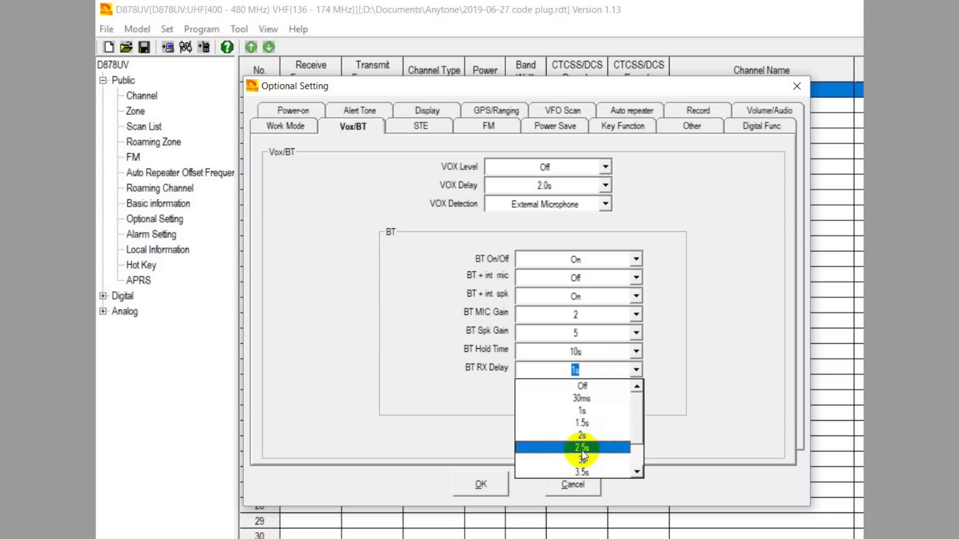
pyautogui.click(587, 436)
pyautogui.click(635, 370)
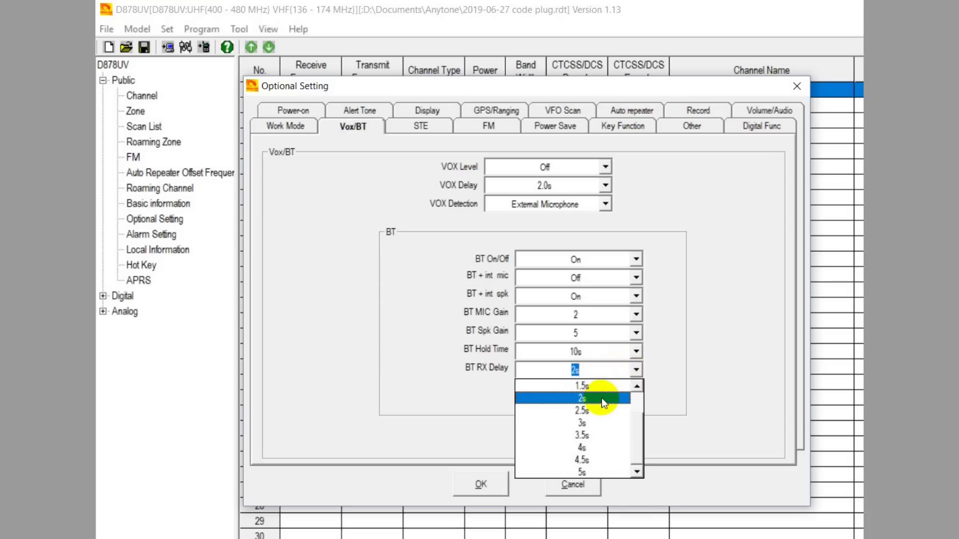
pyautogui.click(584, 398)
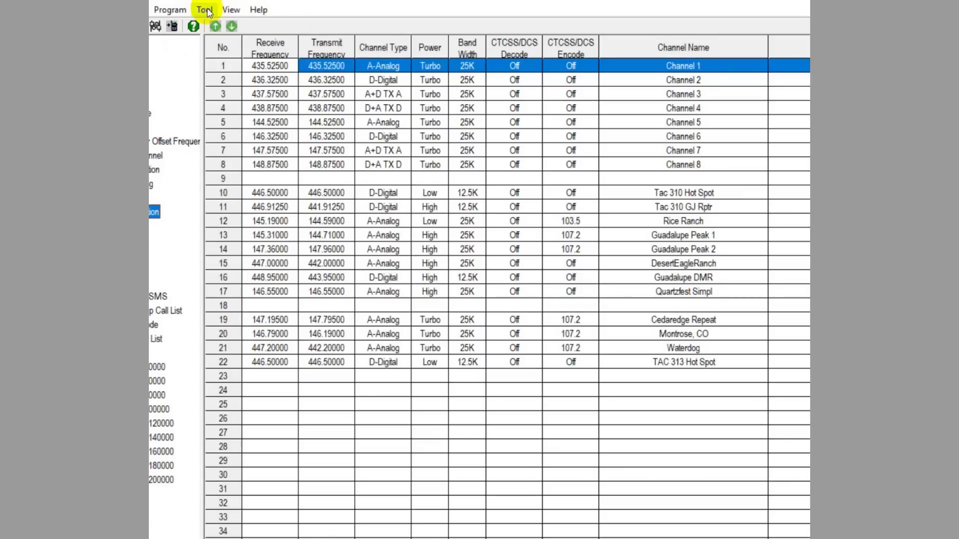
# - Review the export categories and the Export All save dialog, and close both without exporting anything
pyautogui.click(205, 10)
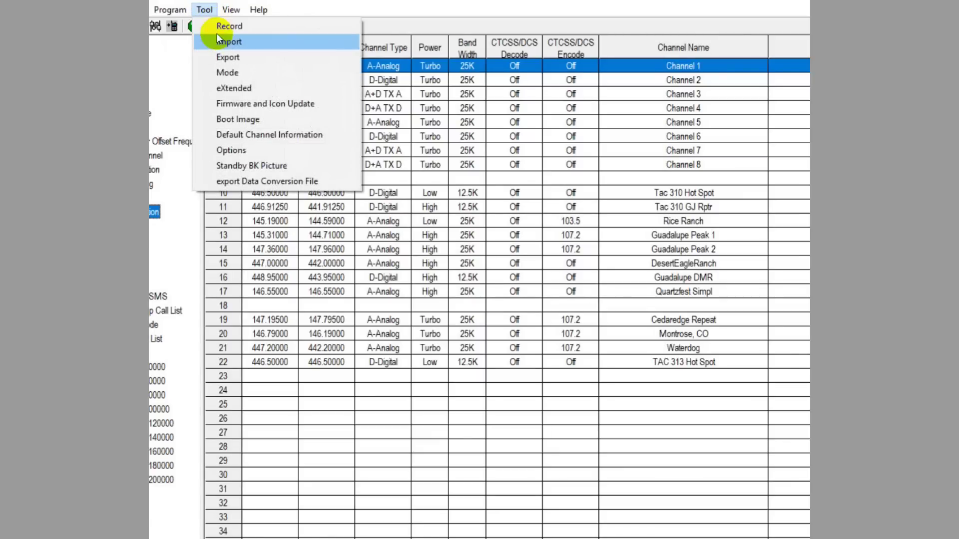
pyautogui.click(227, 57)
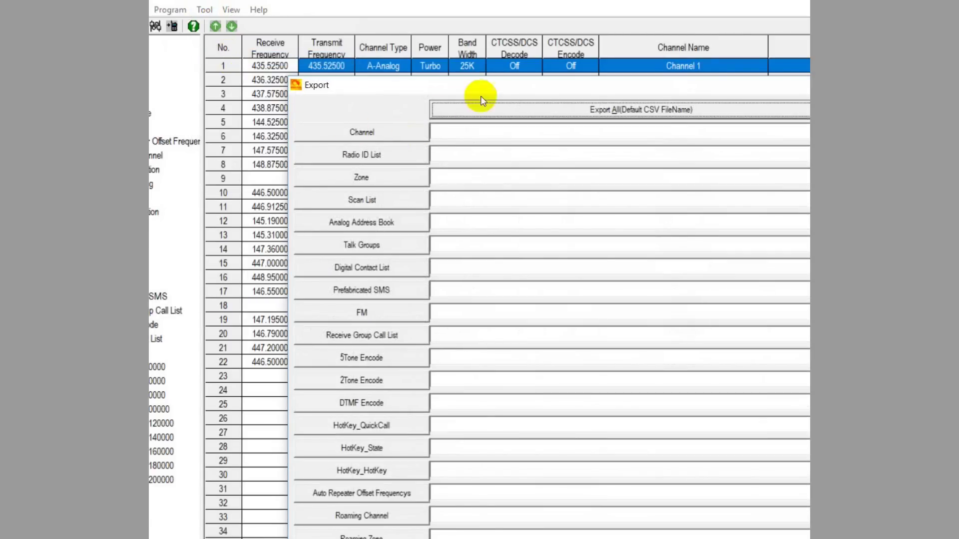
pyautogui.moveTo(558, 94); pyautogui.dragTo(430, 30)
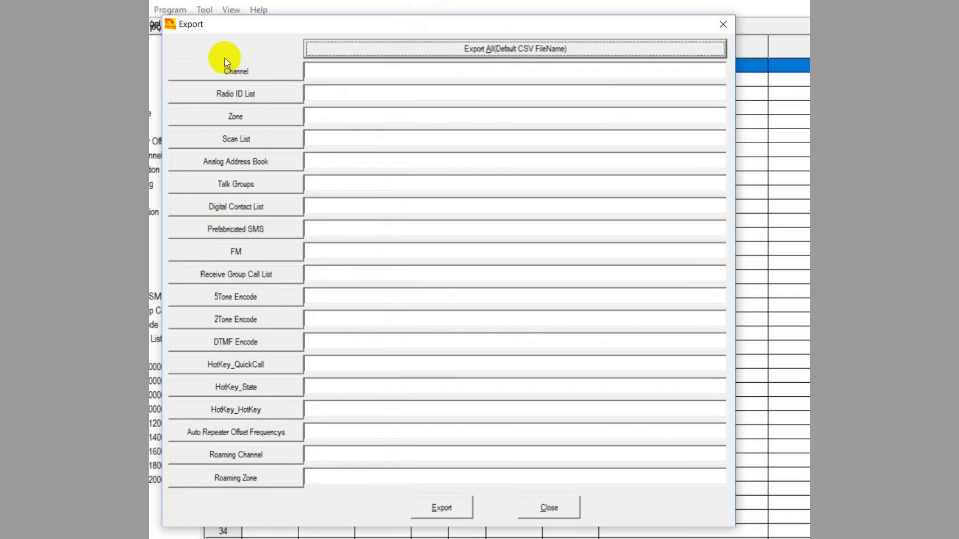
pyautogui.click(505, 49)
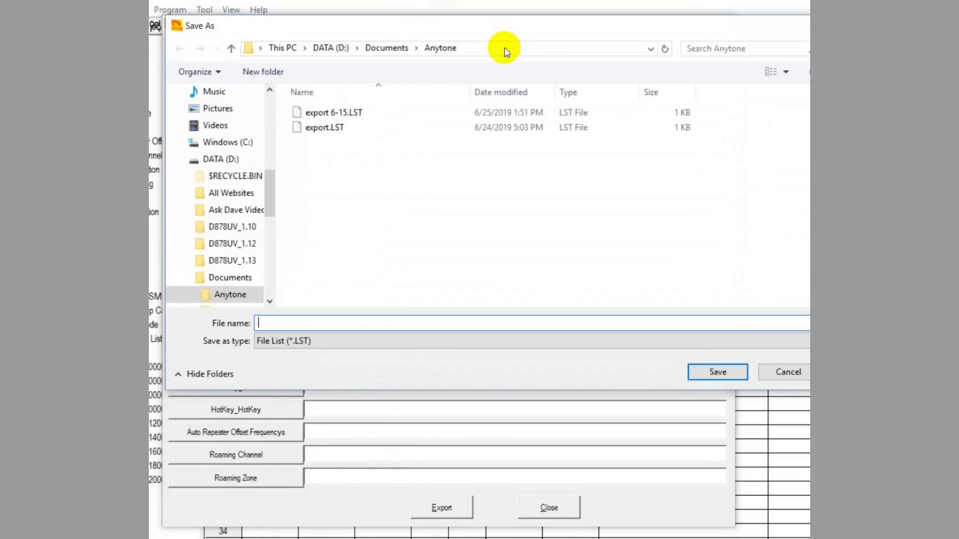
pyautogui.click(788, 372)
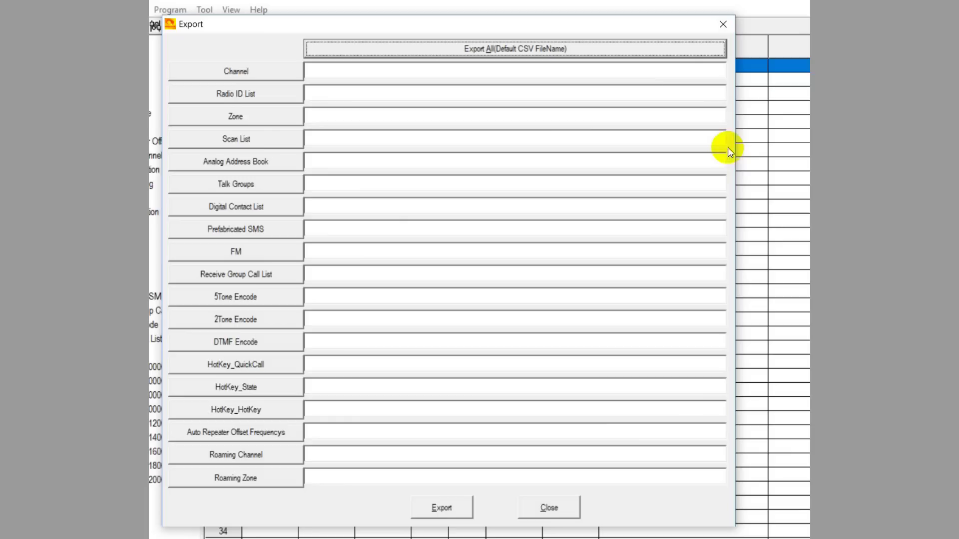
pyautogui.click(544, 506)
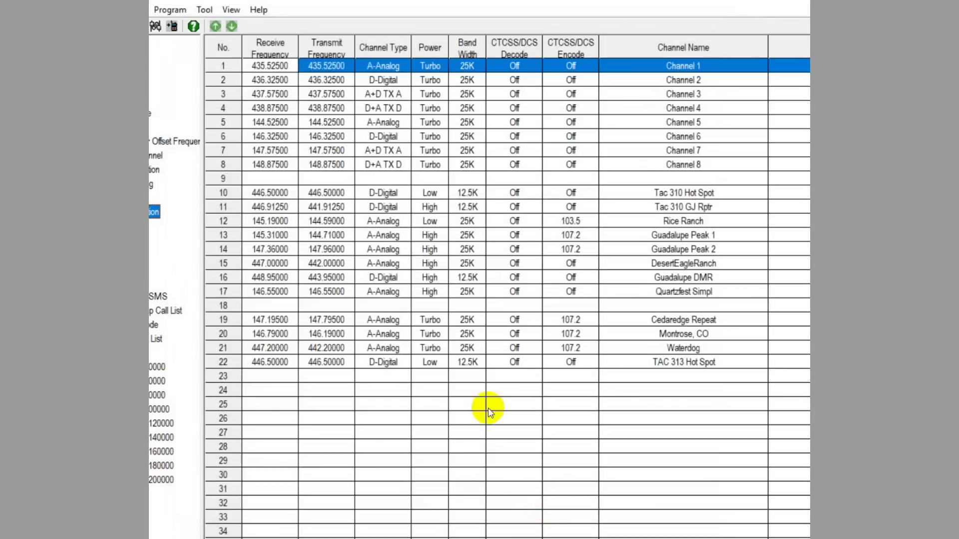
# - Start writing the codeplug data to the radio and accept the write request
pyautogui.click(172, 27)
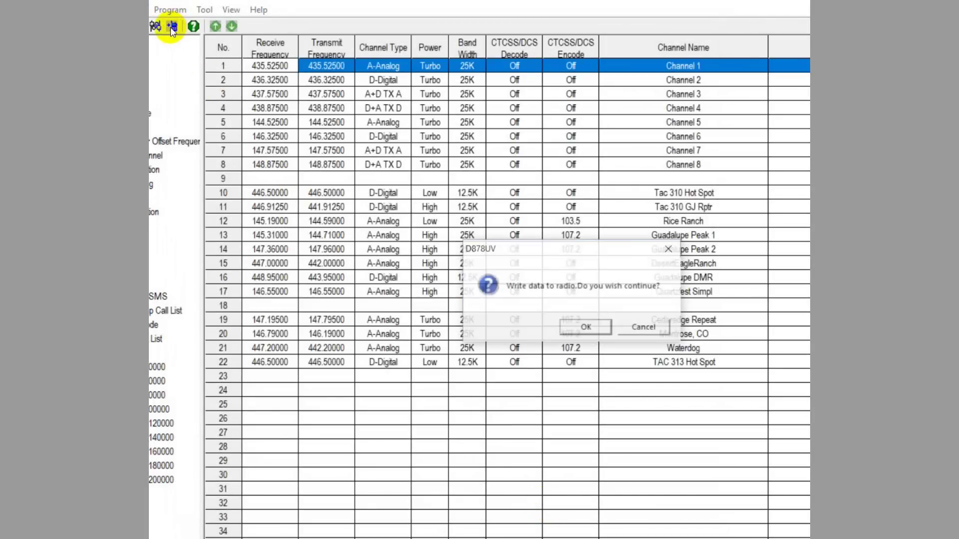
pyautogui.click(587, 327)
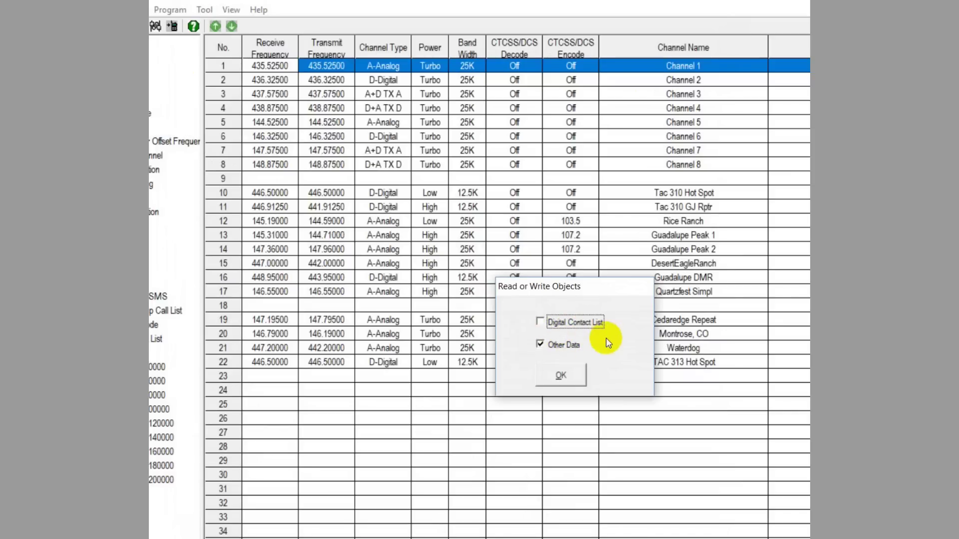